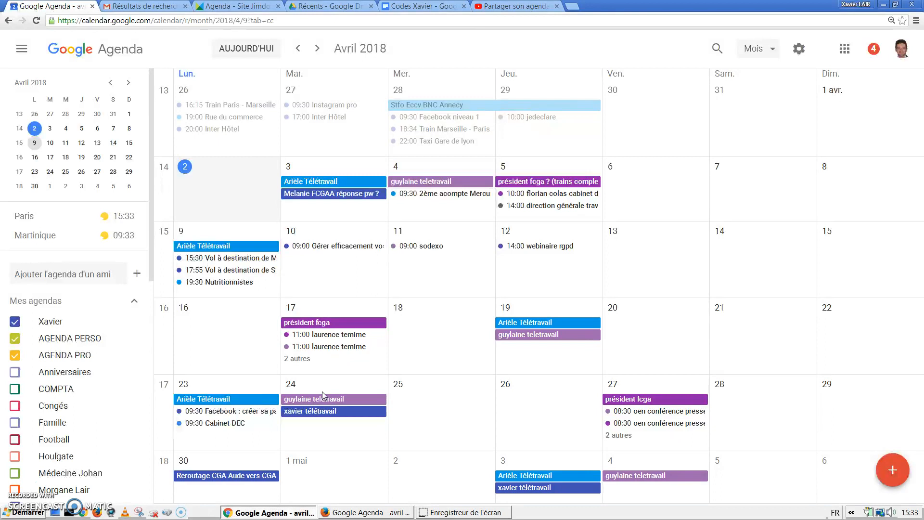
Open the AGENDA PRO calendar's integration settings and start customizing its embed code
mouse_move(78, 357)
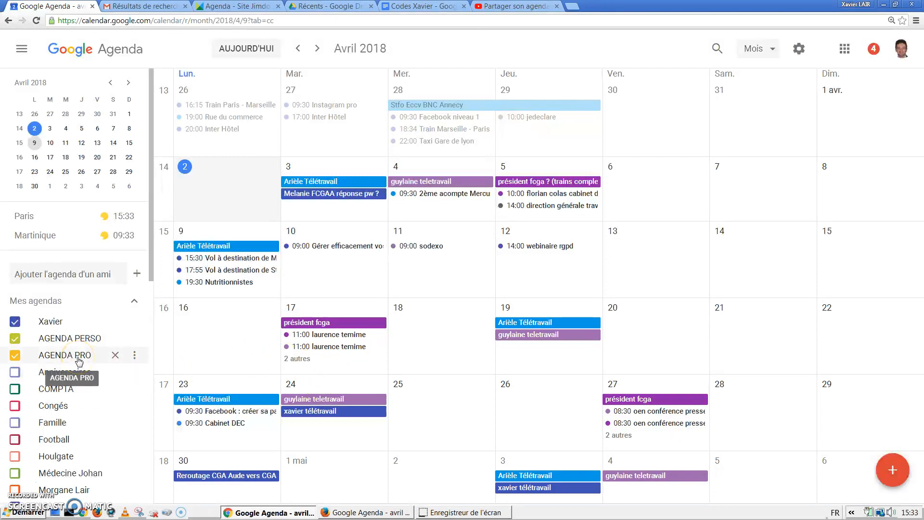
click(134, 354)
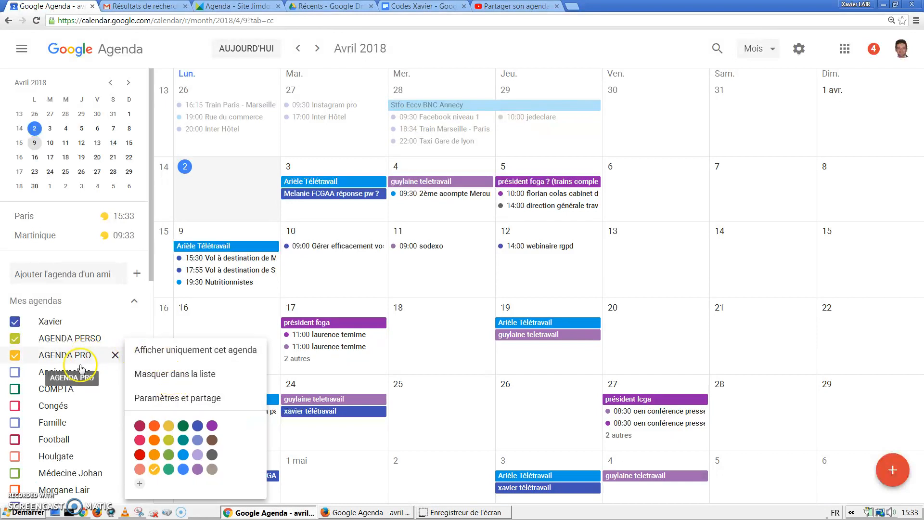
click(800, 52)
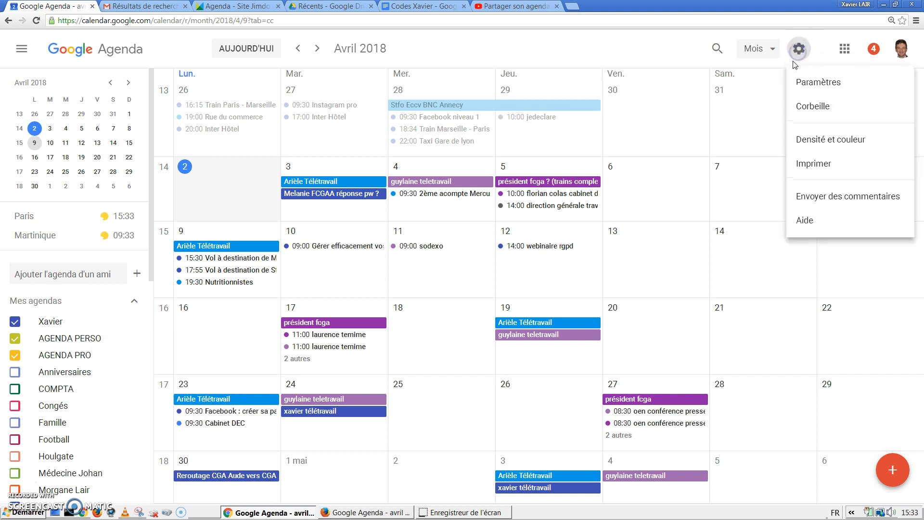
click(809, 83)
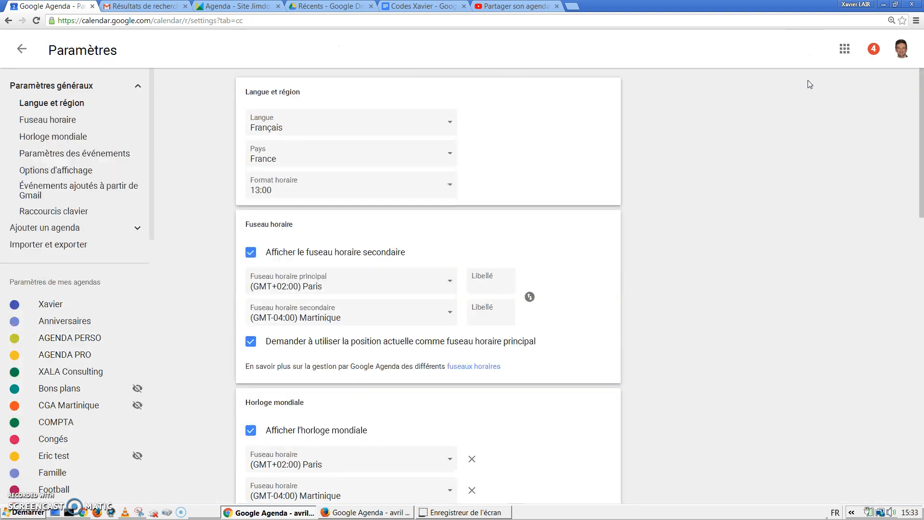
click(79, 356)
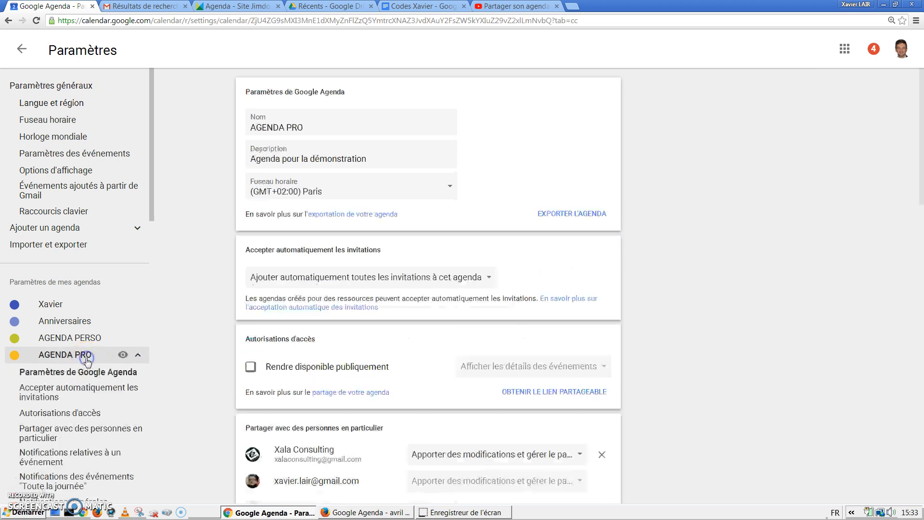
click(62, 366)
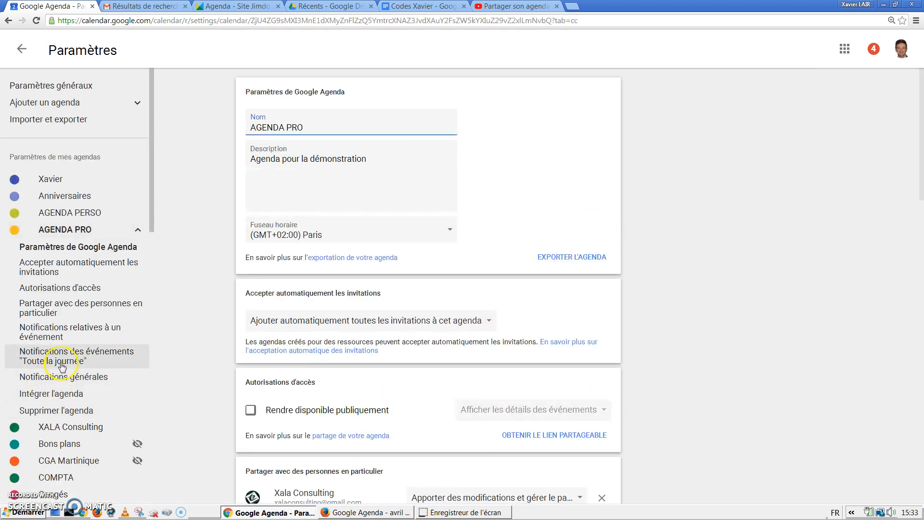
click(44, 397)
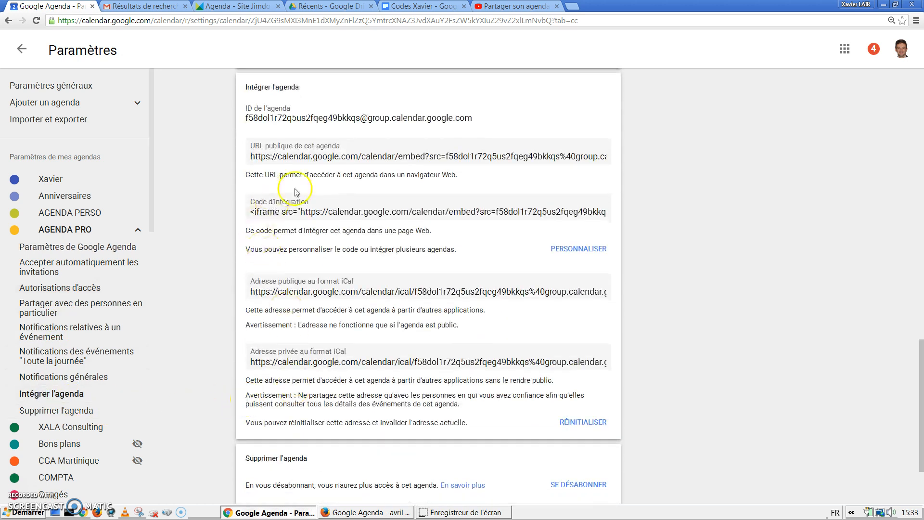
click(578, 249)
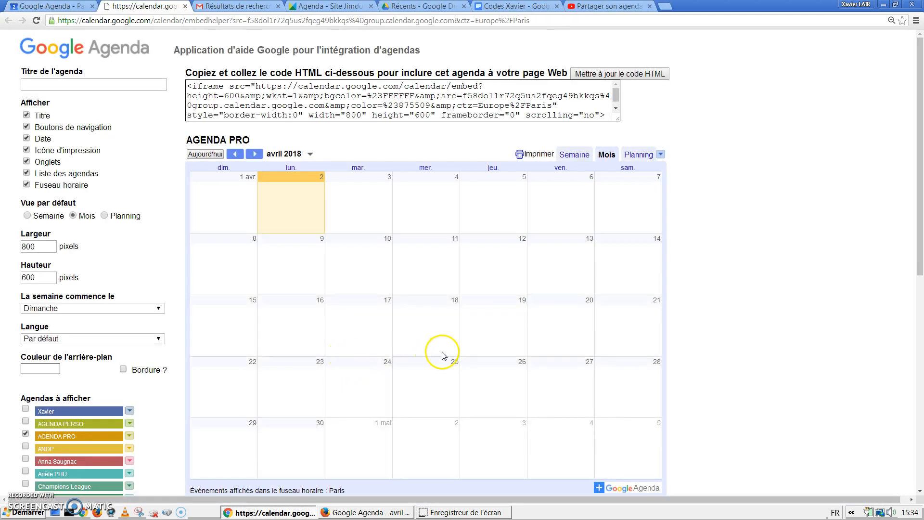
Set the embedded calendar's width to 400 pixels and its height to 300 pixels
scroll(318, 298, down, 1)
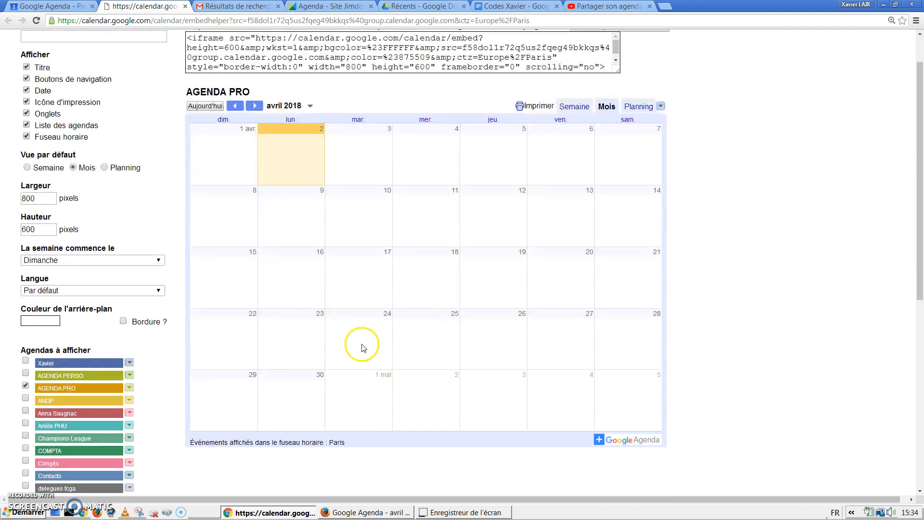
scroll(200, 220, up, 1)
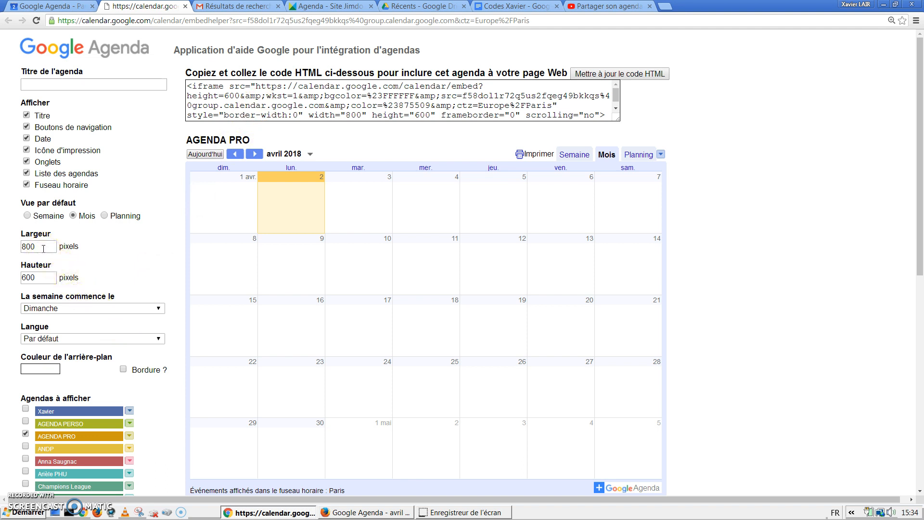
drag(45, 246, 8, 245)
double_click(37, 276)
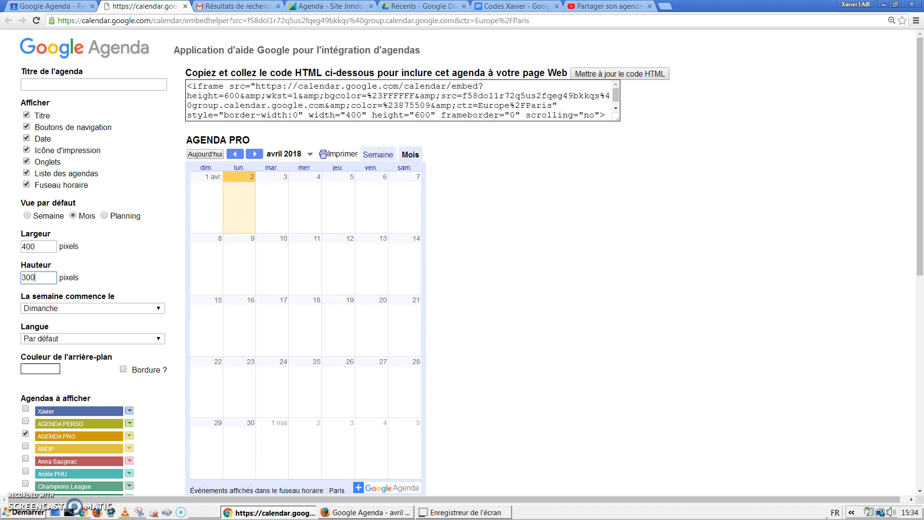
click(48, 246)
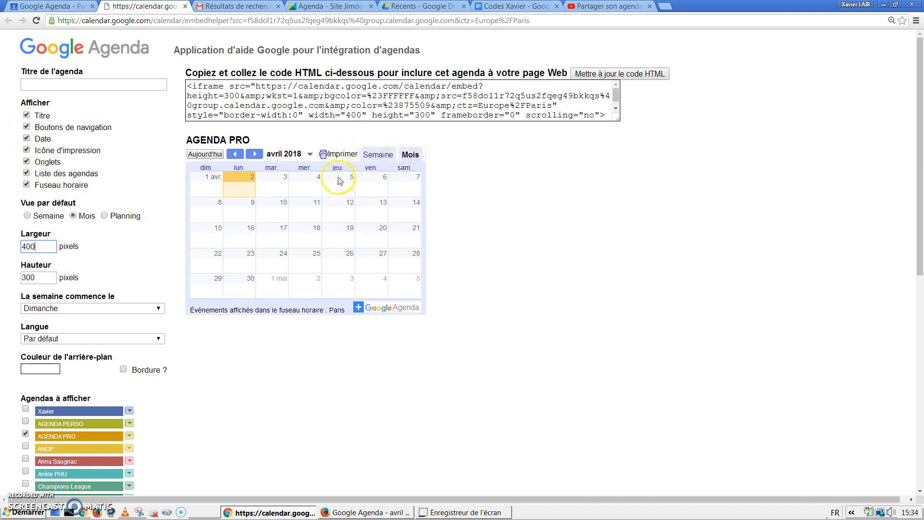
click(123, 370)
click(123, 370)
scroll(352, 362, down, 2)
scroll(352, 362, up, 1)
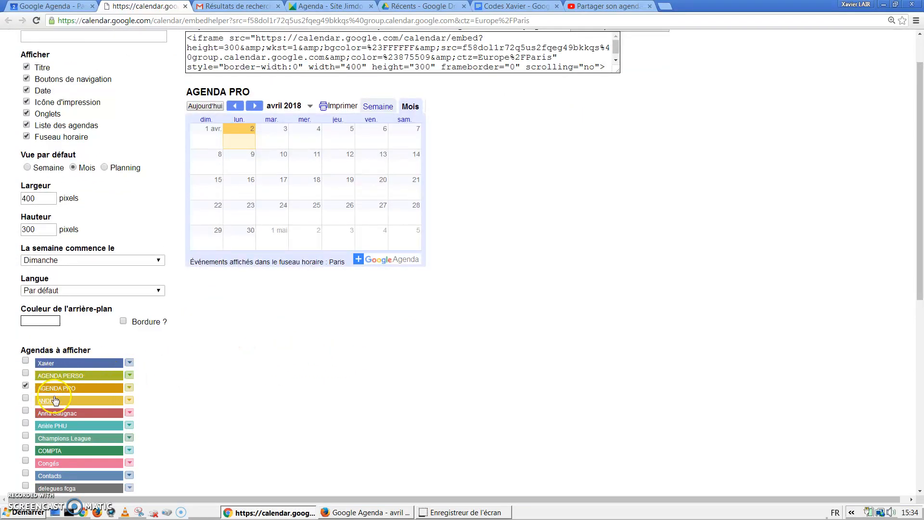
scroll(274, 295, down, 3)
scroll(274, 295, up, 5)
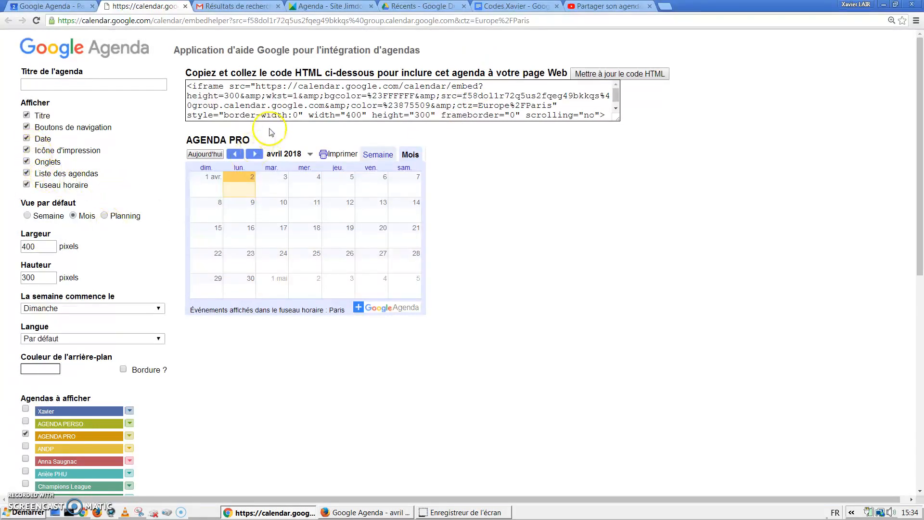
Update the HTML embed code for AGENDA PRO and copy all of it
click(598, 74)
click(360, 113)
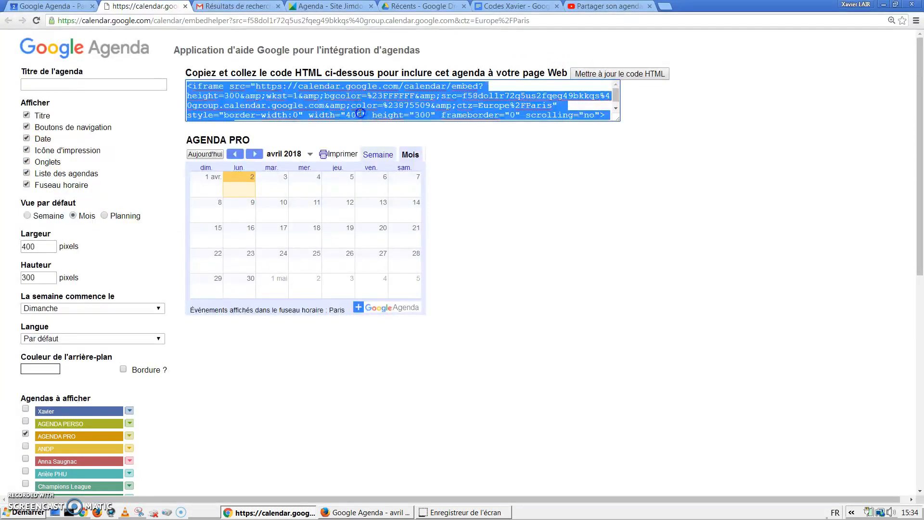
right_click(360, 112)
click(381, 129)
Switch to the Jimdo site editor and add an Agenda external-service element to the Agenda page's main content area
click(359, 9)
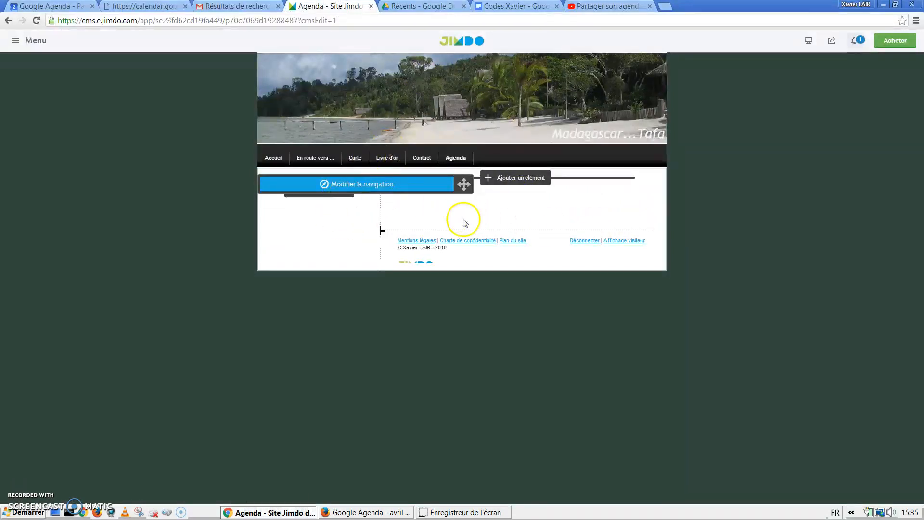
click(916, 20)
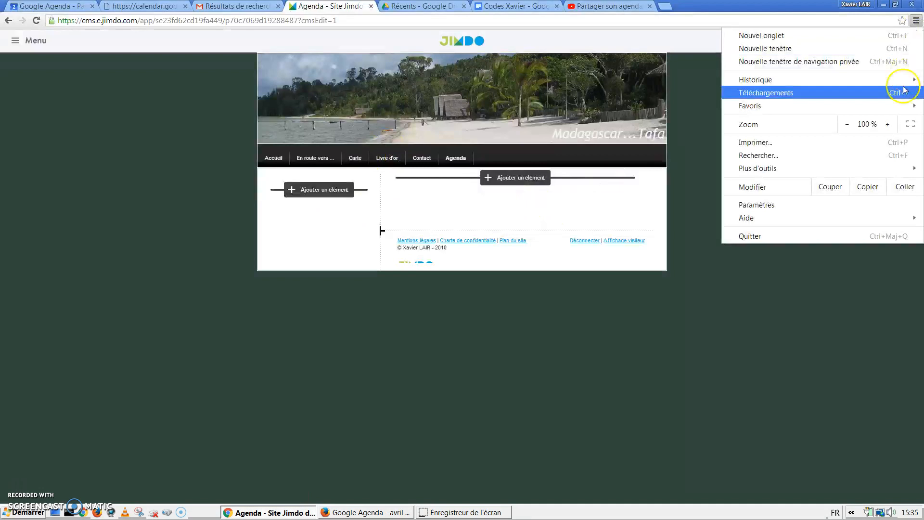
click(889, 124)
click(889, 124)
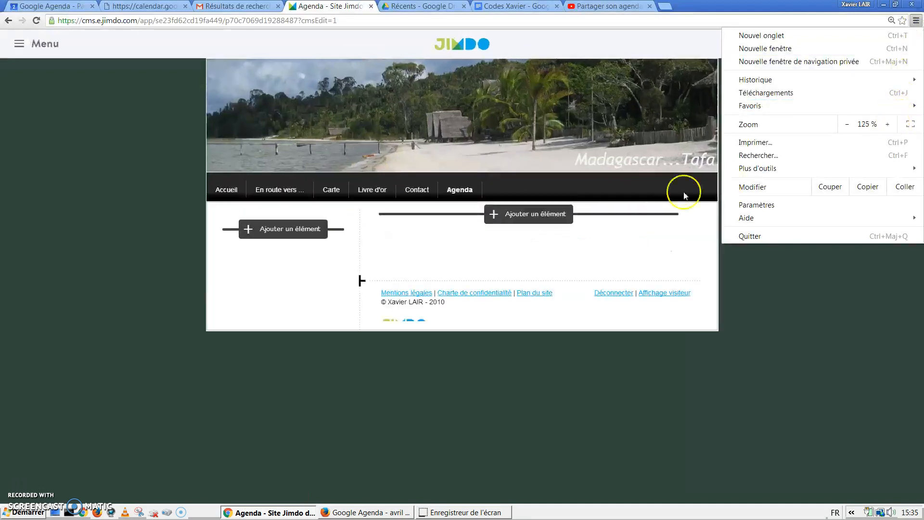
click(537, 216)
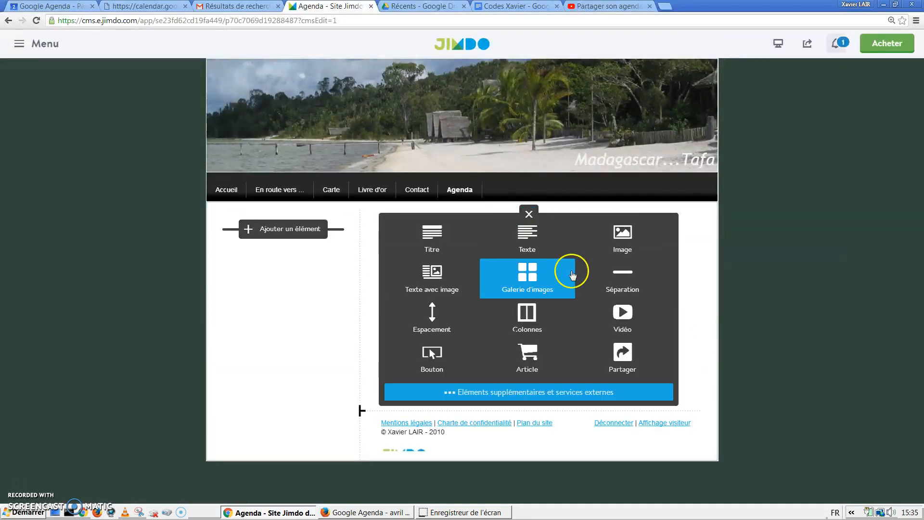
click(534, 396)
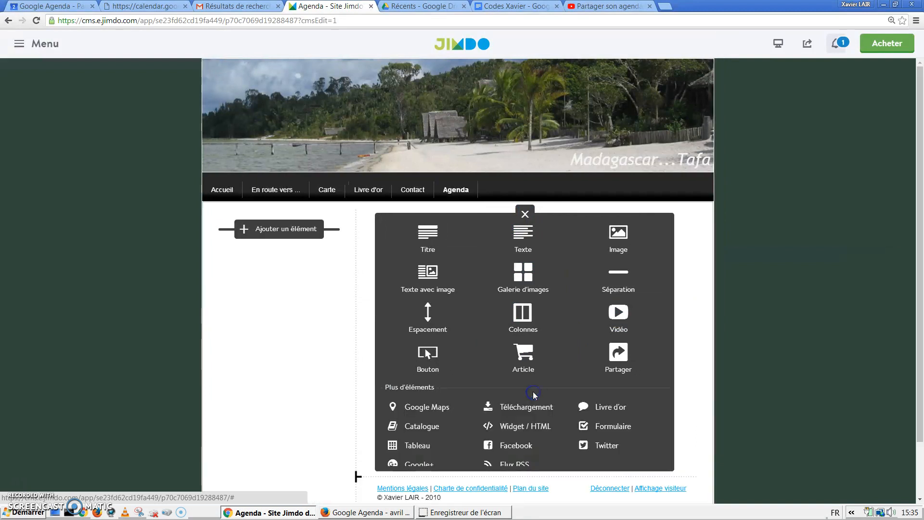
scroll(644, 367, down, 2)
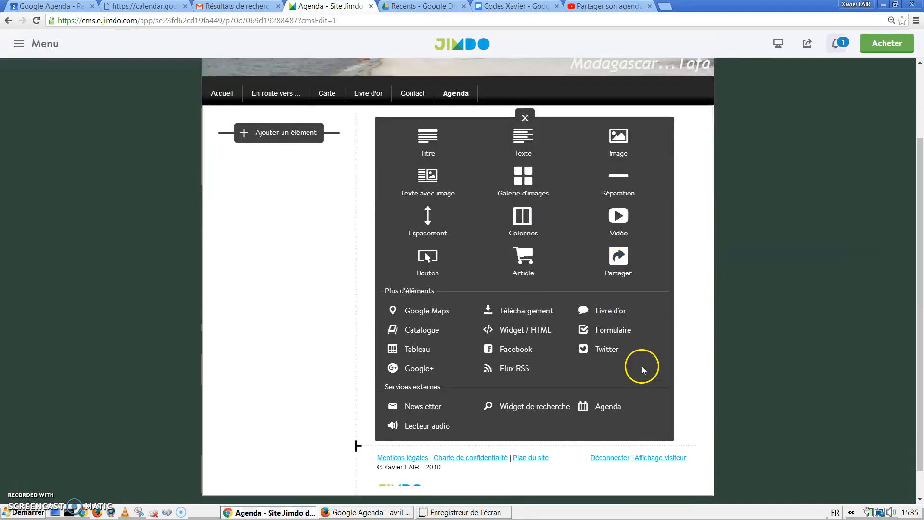
click(602, 407)
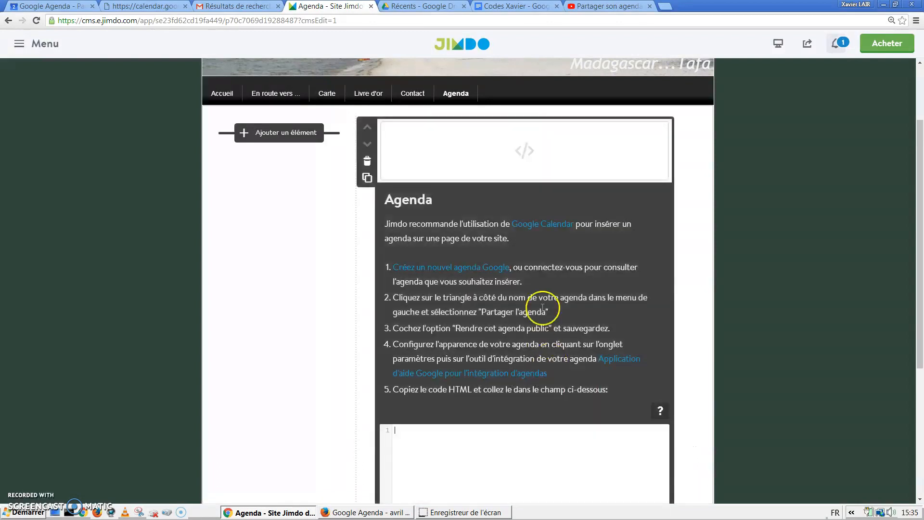
Paste the copied calendar iframe code into the Agenda element's HTML field and save the element
scroll(558, 303, down, 2)
click(456, 355)
right_click(447, 354)
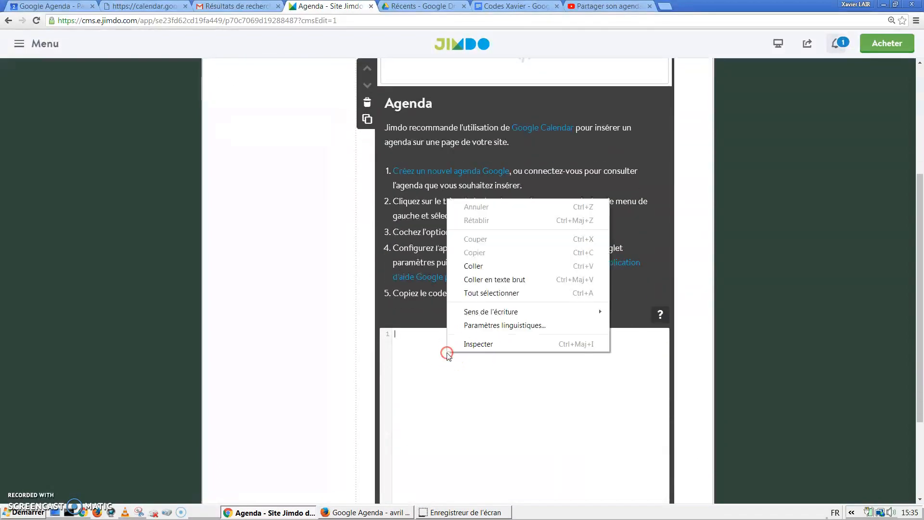
click(476, 267)
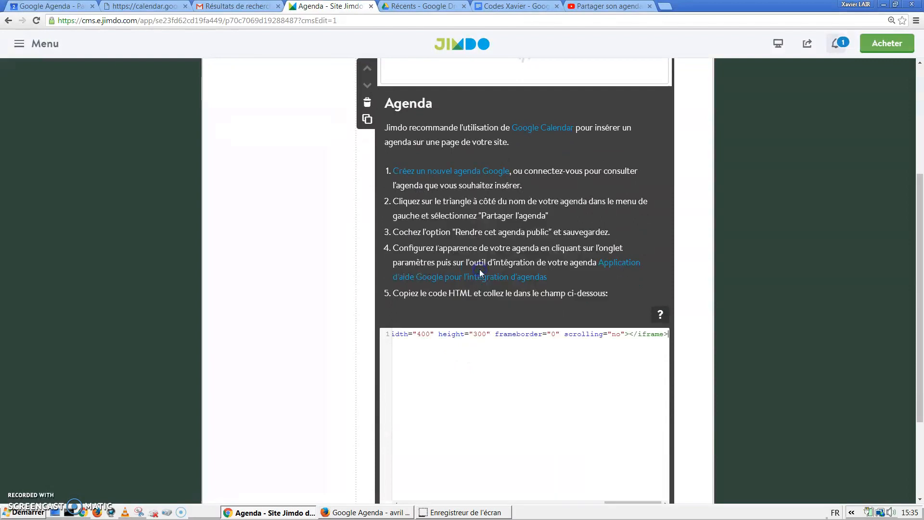
scroll(612, 327, down, 3)
click(649, 402)
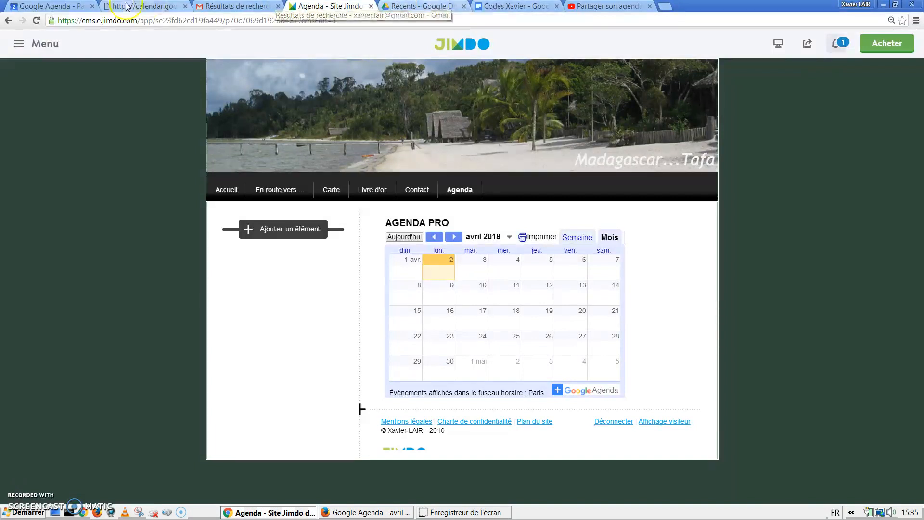
Switch back to Google Agenda and save an event titled "Réunion de travail" on 13 April 2018 in the AGENDA PRO calendar
click(62, 6)
click(21, 48)
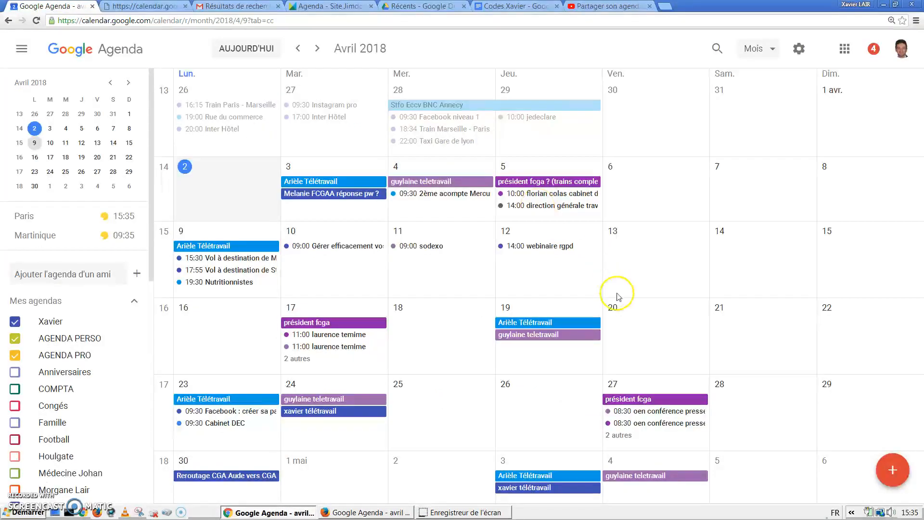
click(653, 256)
click(491, 359)
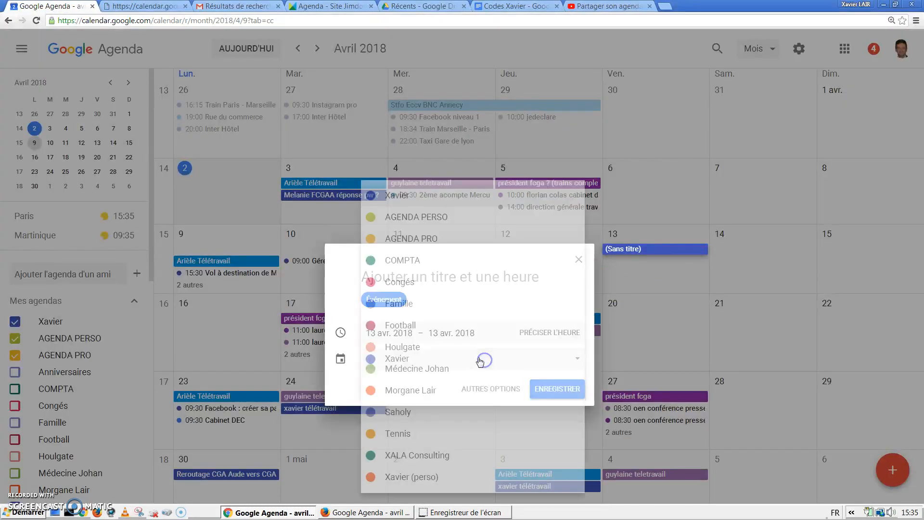
click(402, 239)
click(421, 278)
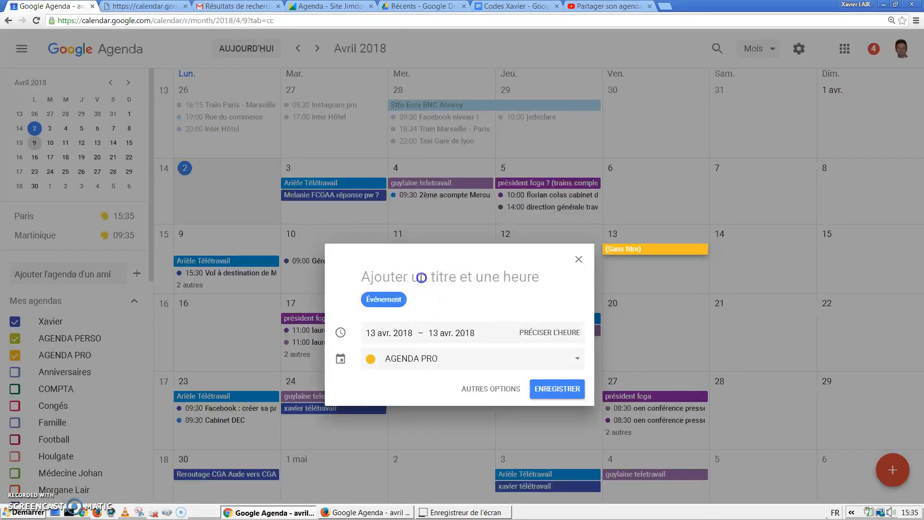
text(Réunion de travail)
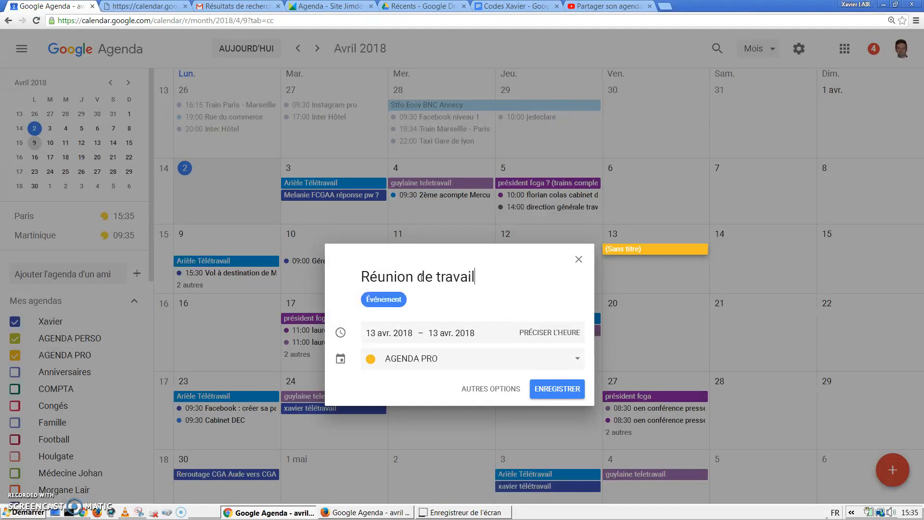
click(549, 389)
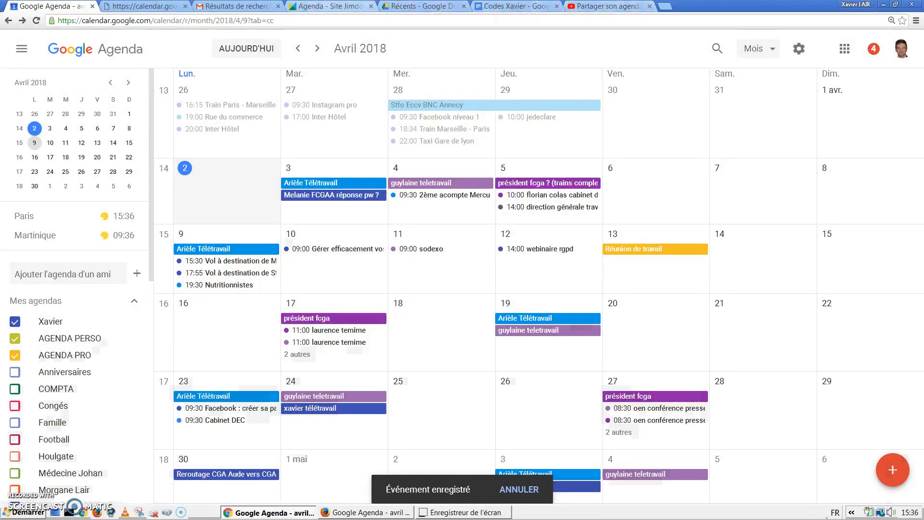
Preview the Jimdo site's Agenda page and check the 13 April event's details in the embedded calendar
click(320, 6)
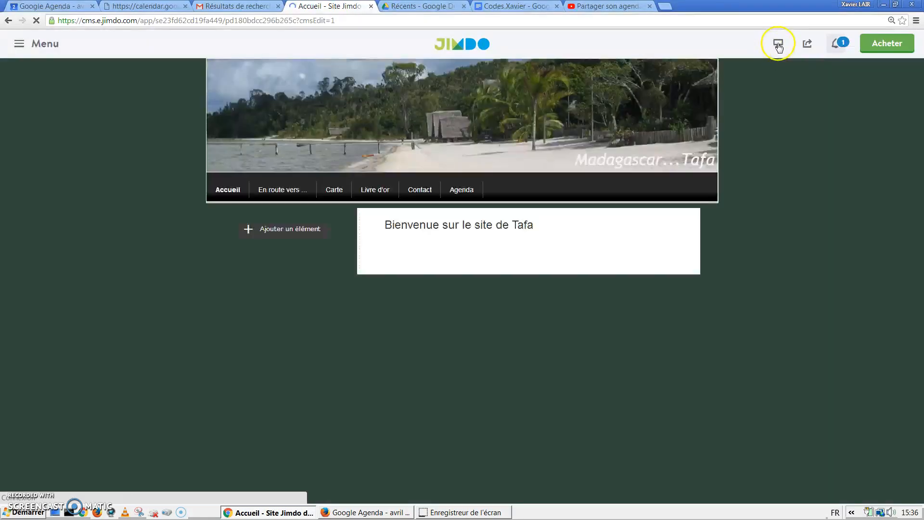
click(778, 45)
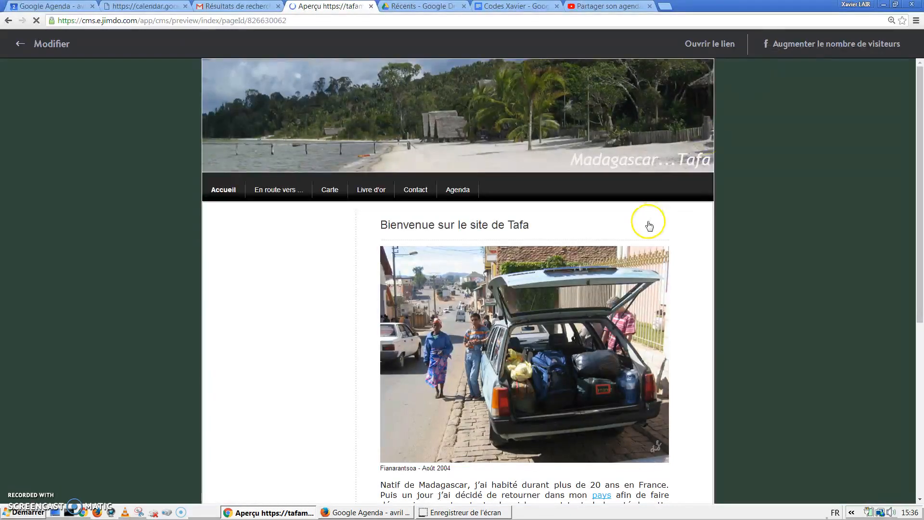
click(458, 191)
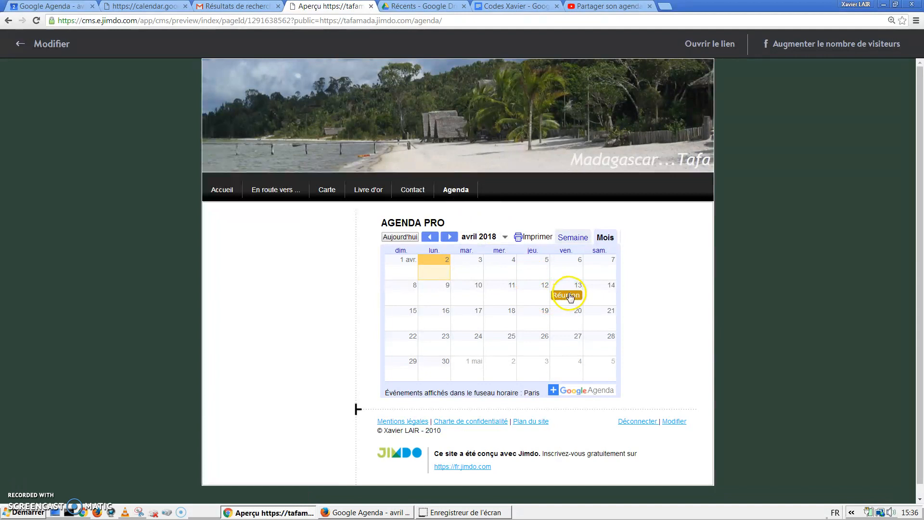
click(570, 295)
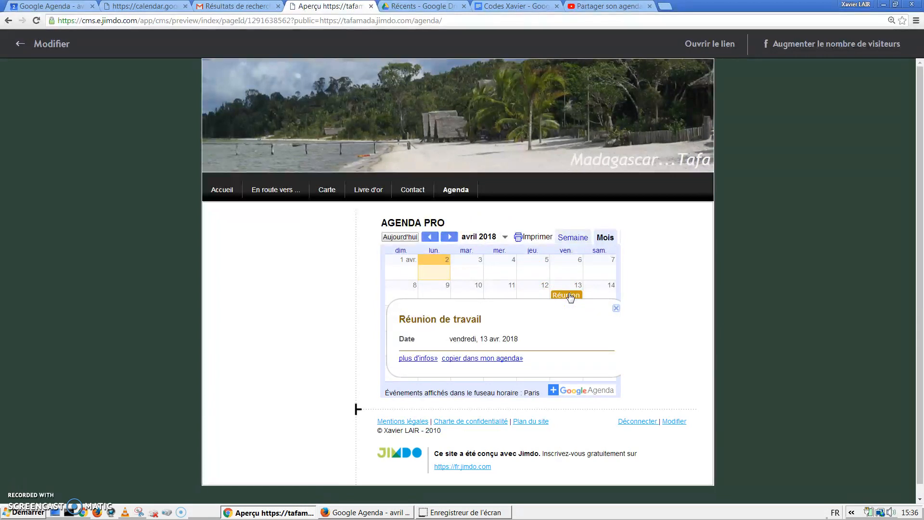
click(615, 308)
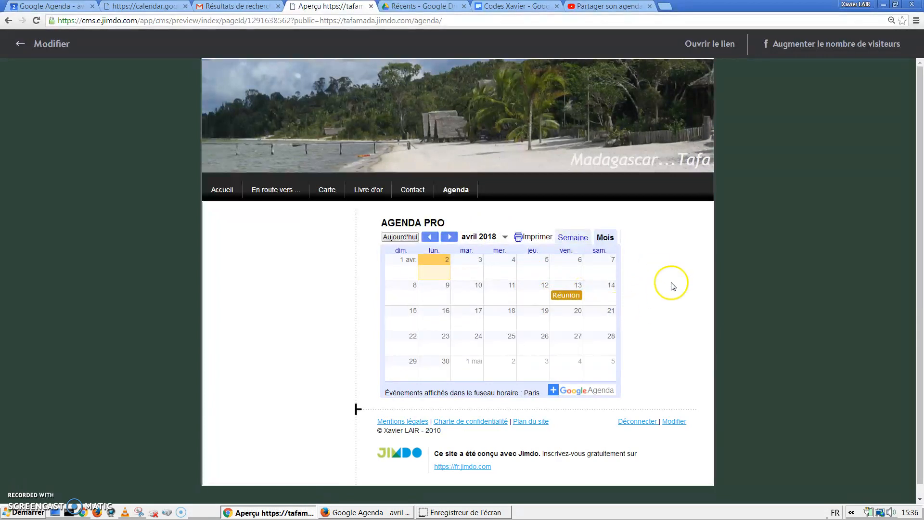